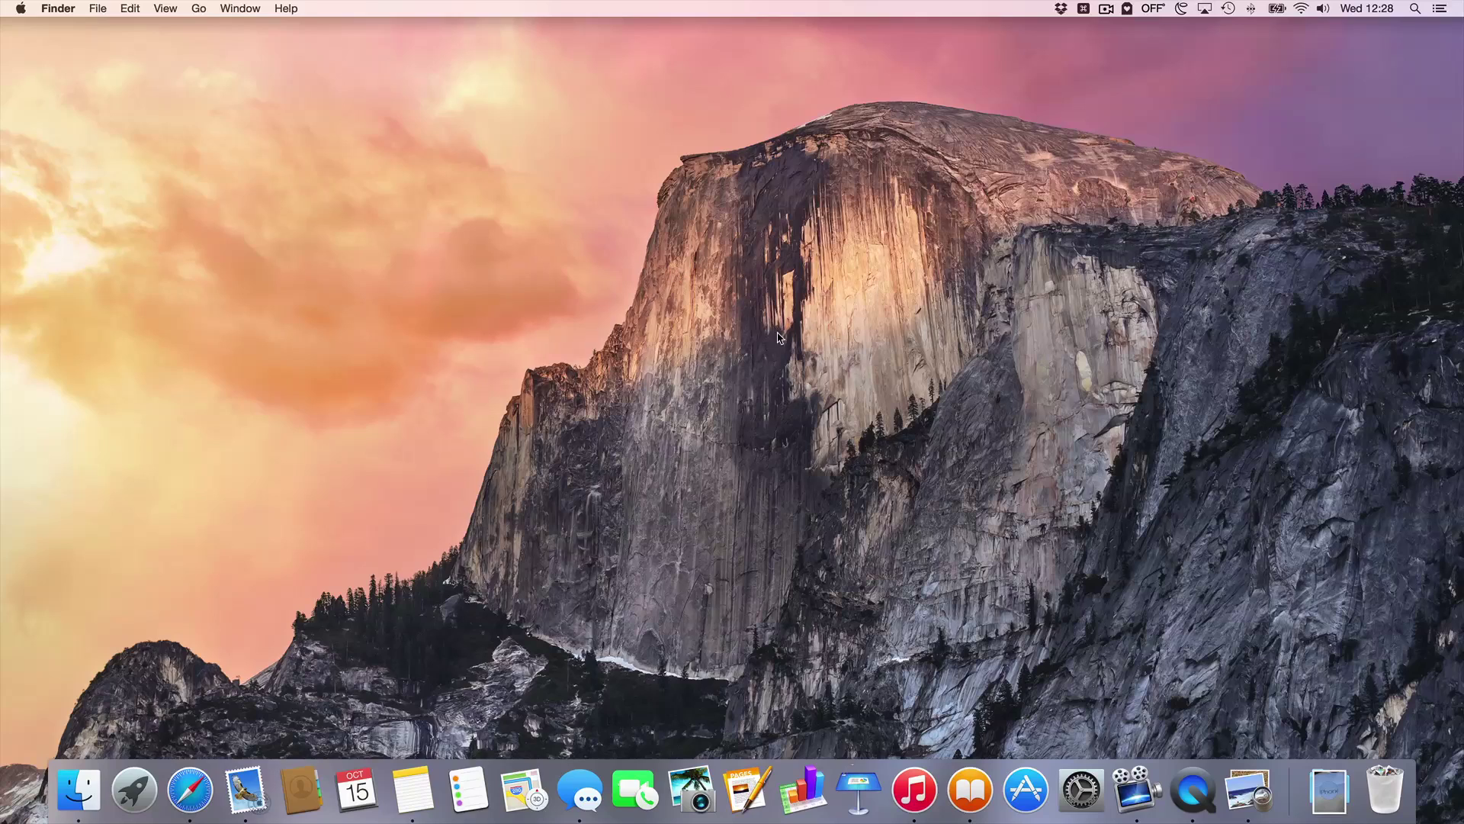
- Confirm 'Allow Handoff between this Mac and your iCloud devices' is checked in General preferences
left_click(1077, 791)
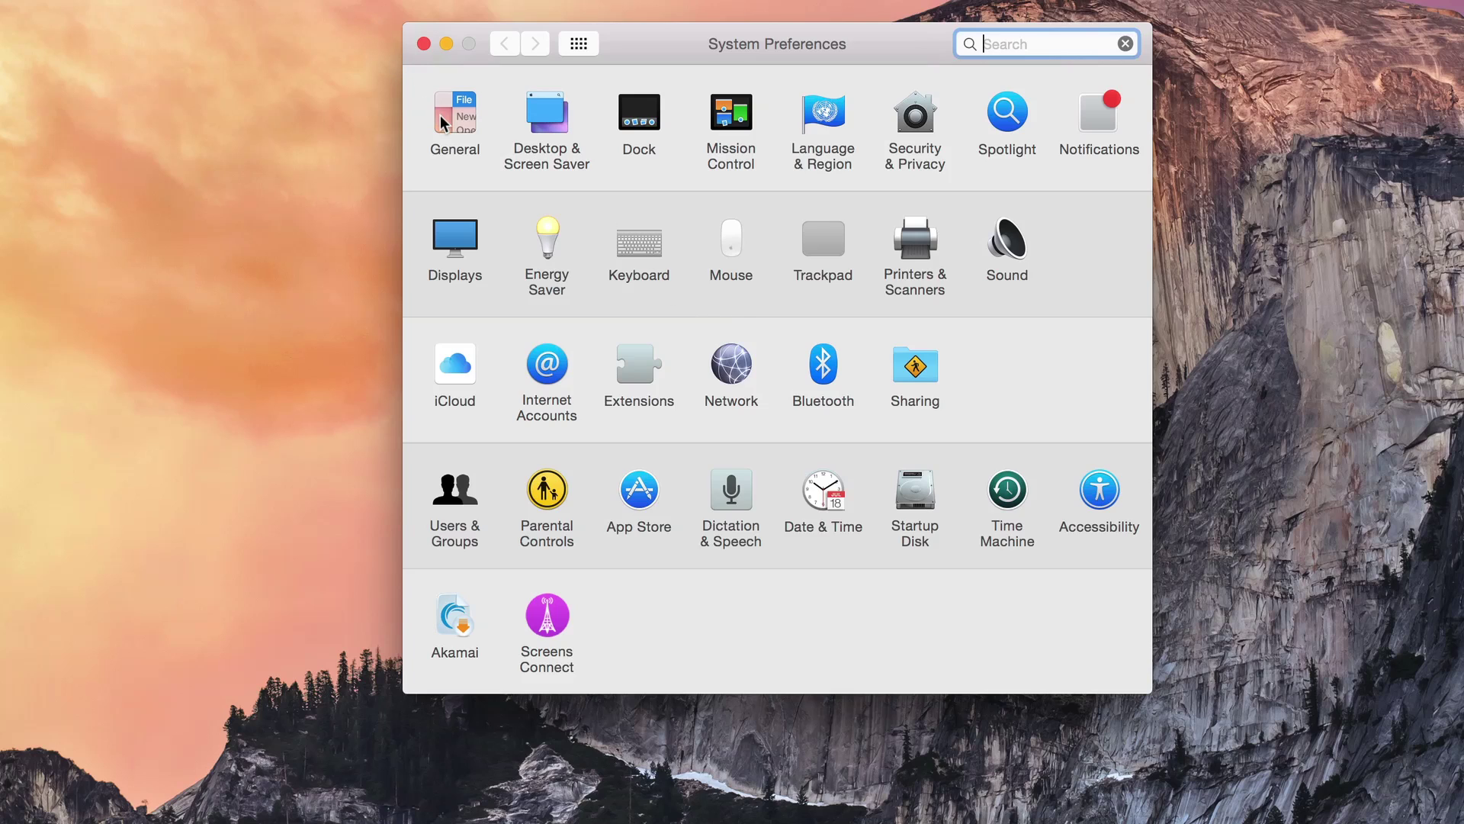
left_click(440, 116)
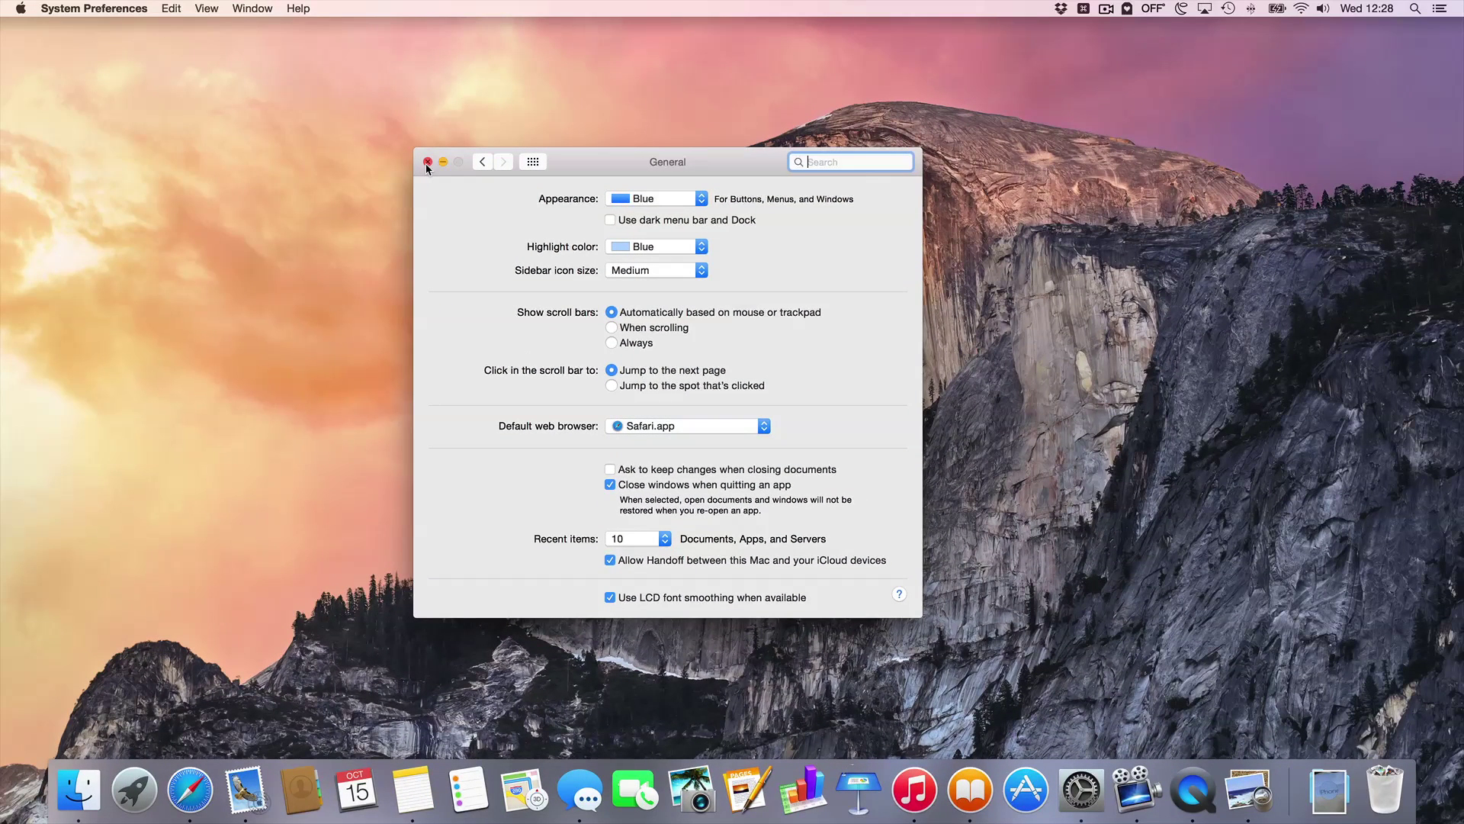
left_click(427, 161)
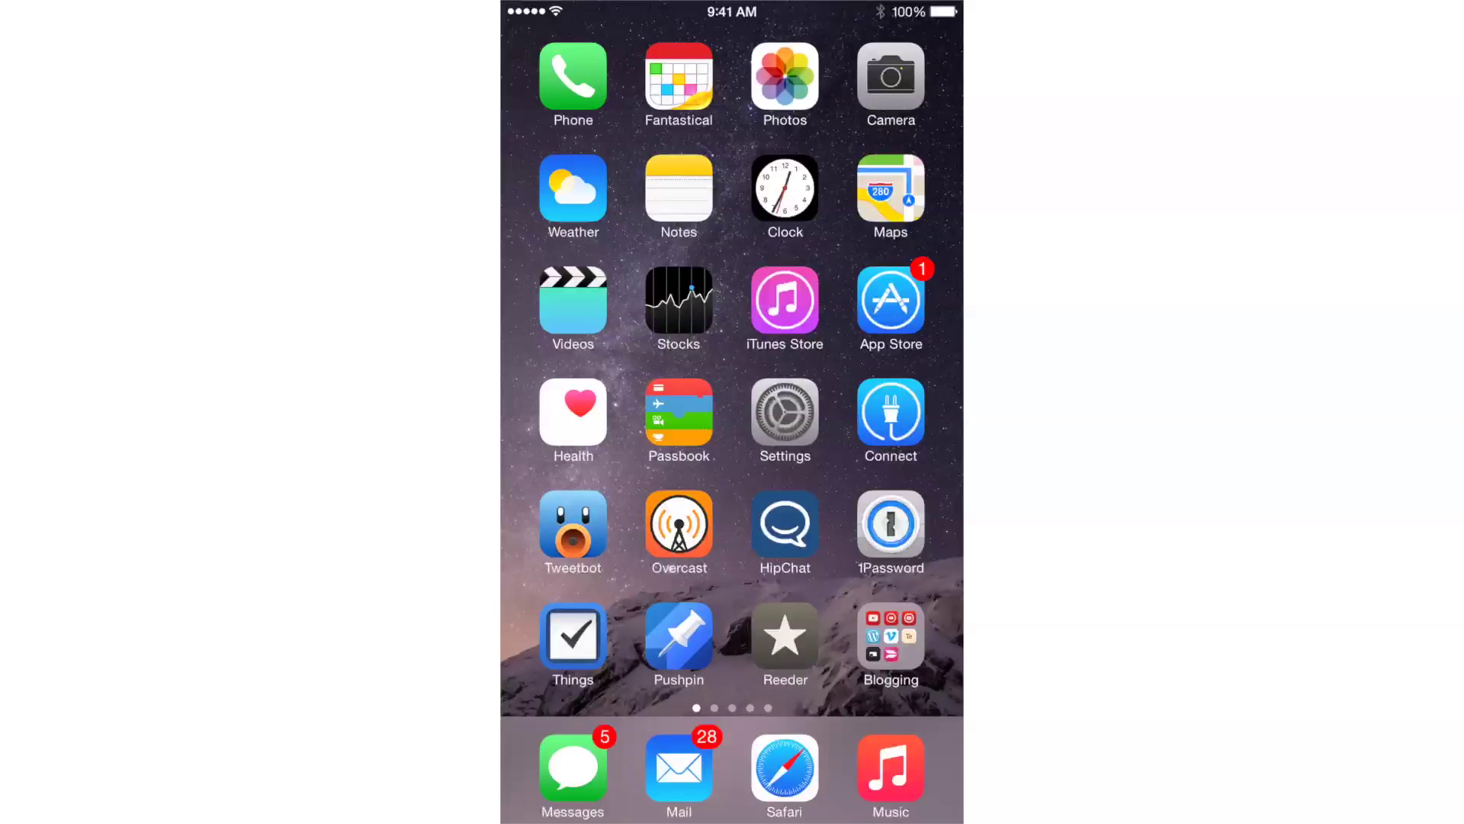
- Open the Daring Fireball article in Safari on the iPhone so the Handoff icon appears
left_click(785, 770)
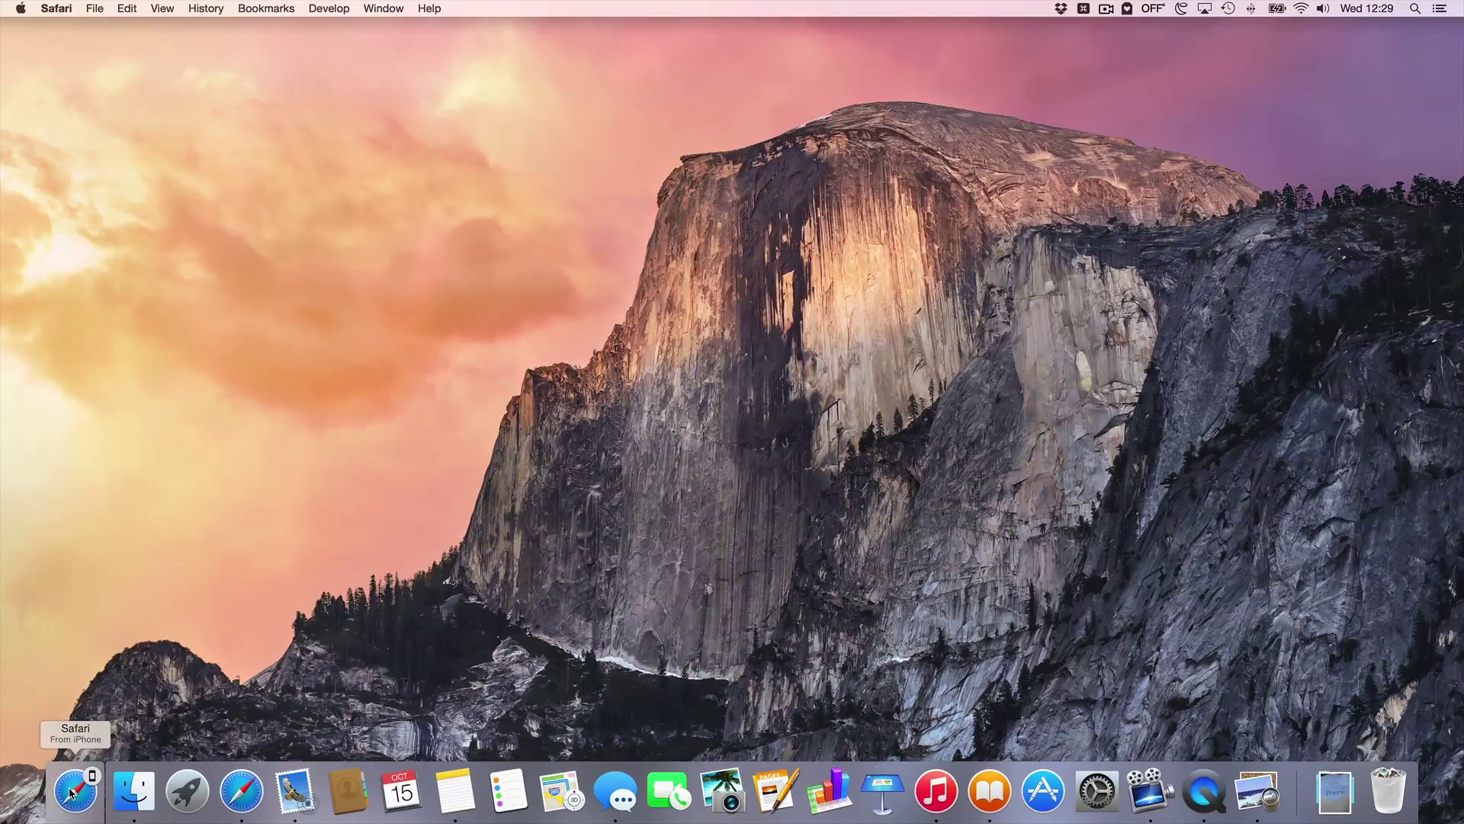
- Use the 'Safari From iPhone' Dock icon to load the King of Click post on the Mac
left_click(70, 791)
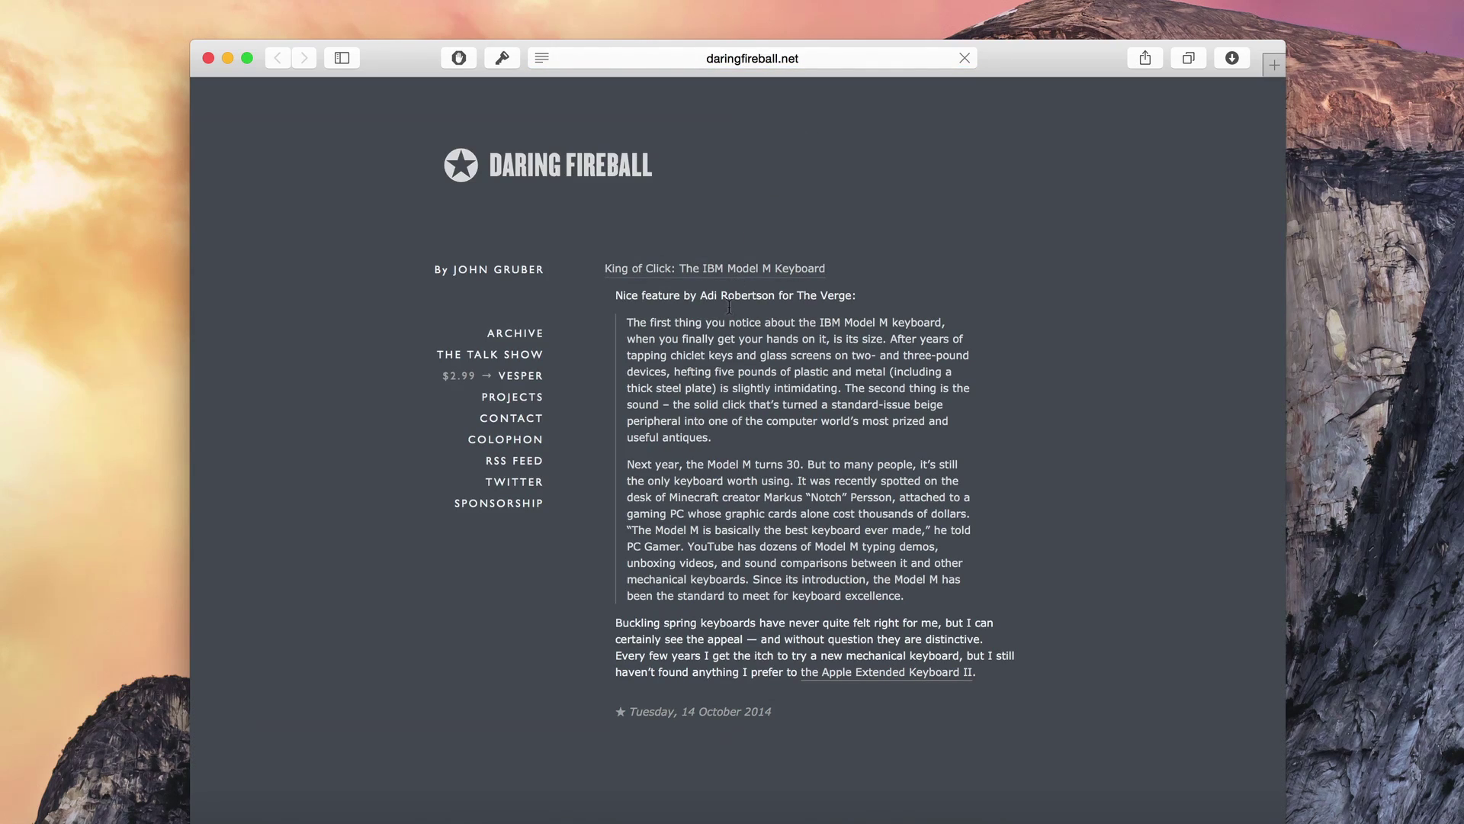
scroll(718, 512, "down", 2)
scroll(719, 512, "up", 2)
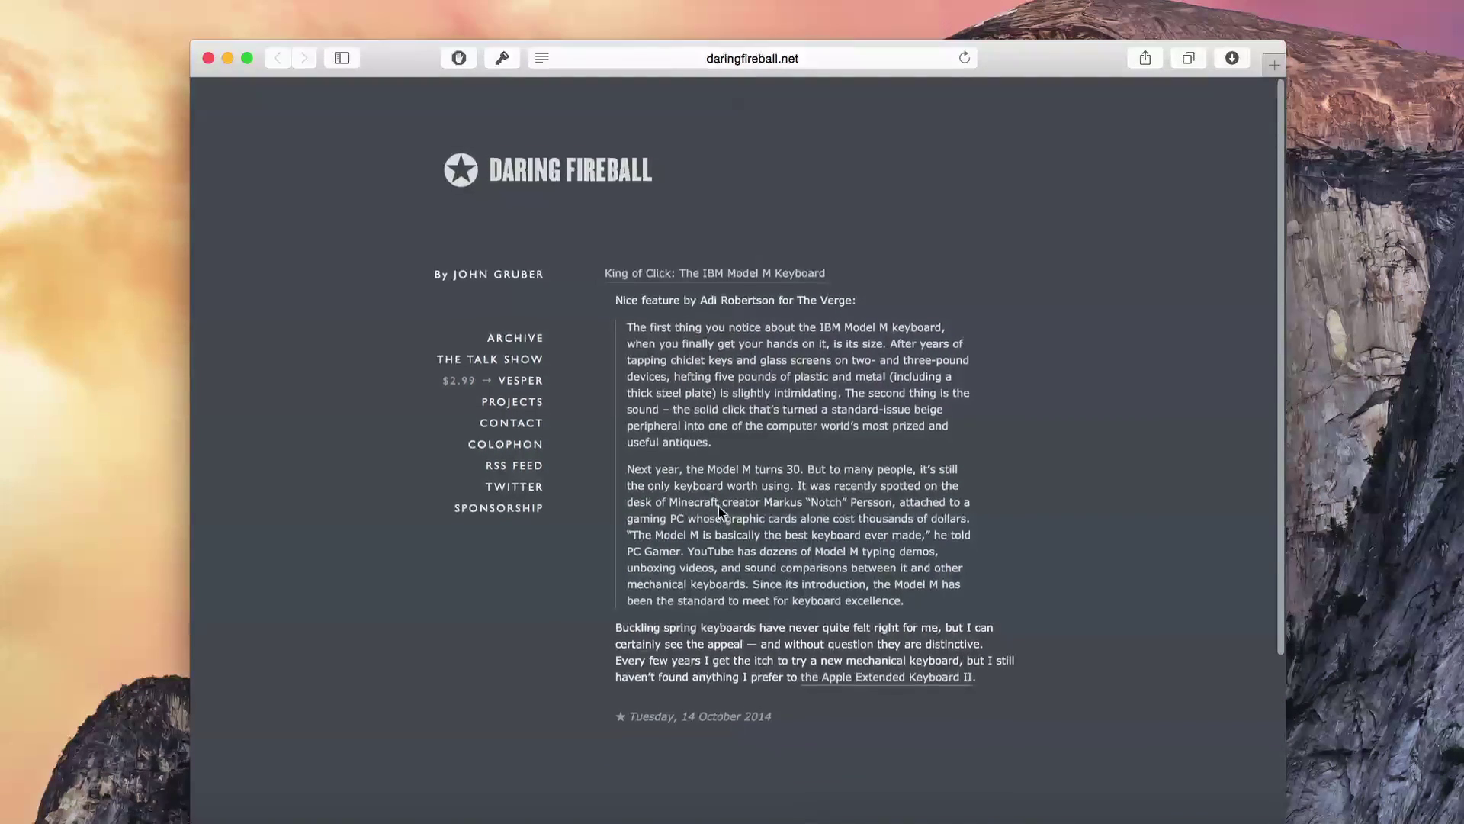